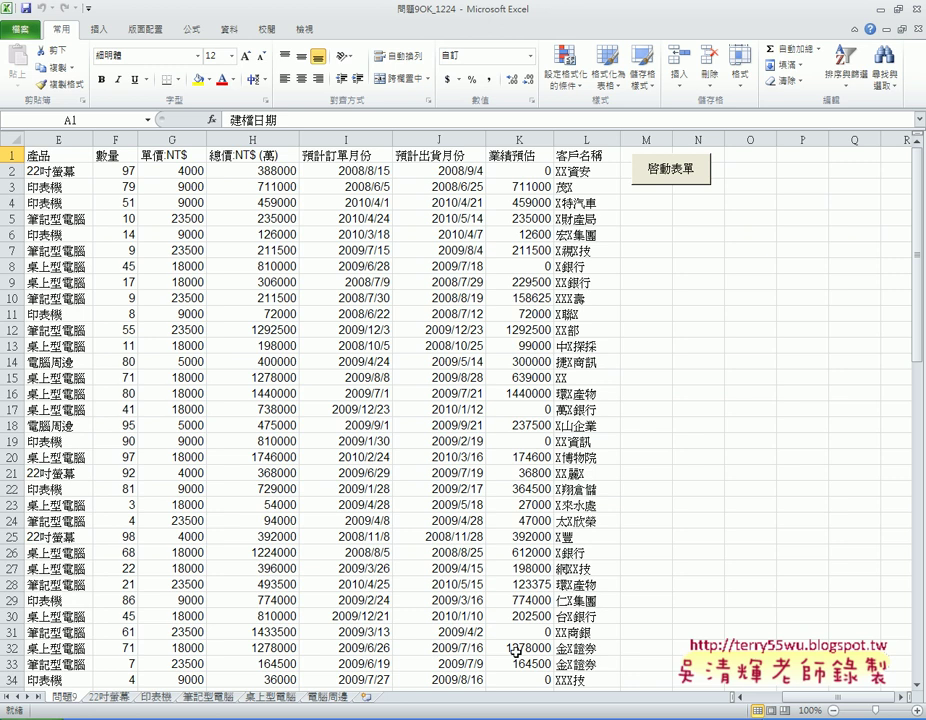
- Point out the 業務, 產業別 and 產品 column headers of the sales table
left_click(741, 706)
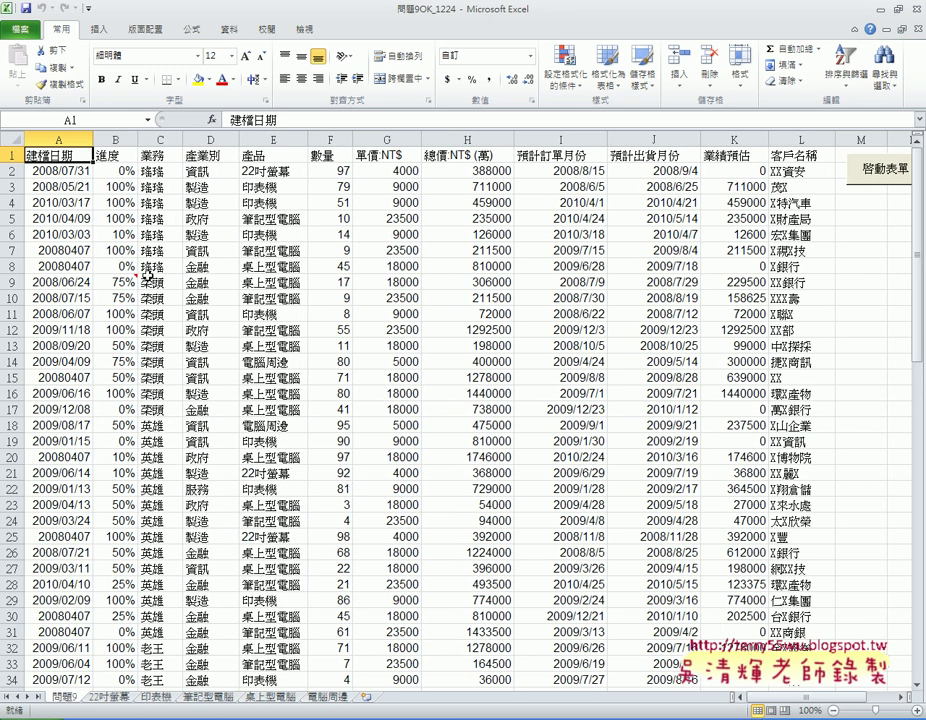
left_click(163, 155)
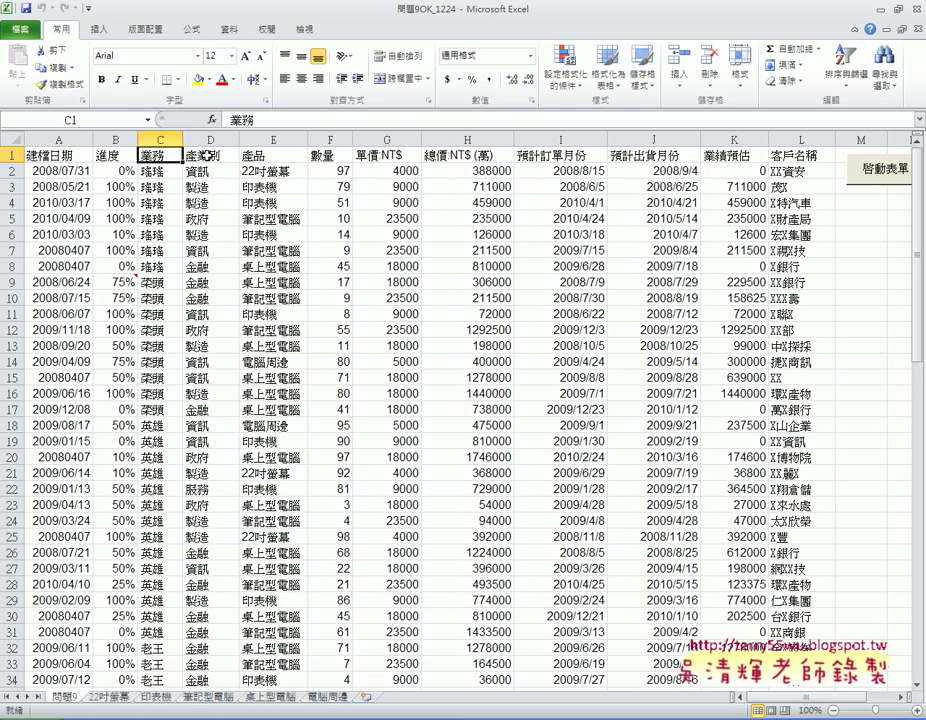
left_click(207, 155)
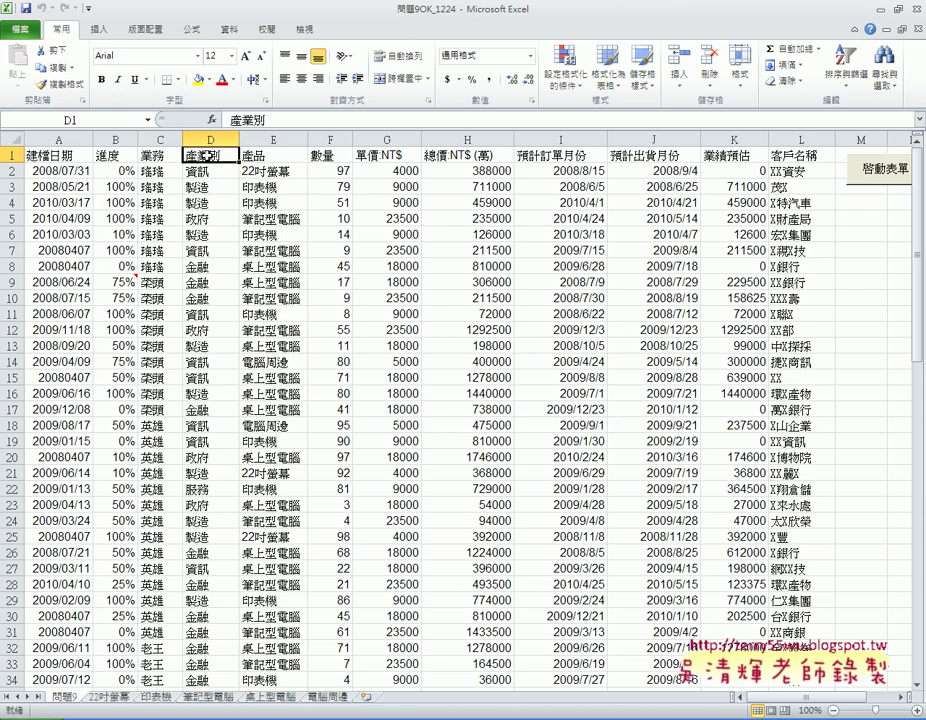
left_click(273, 157)
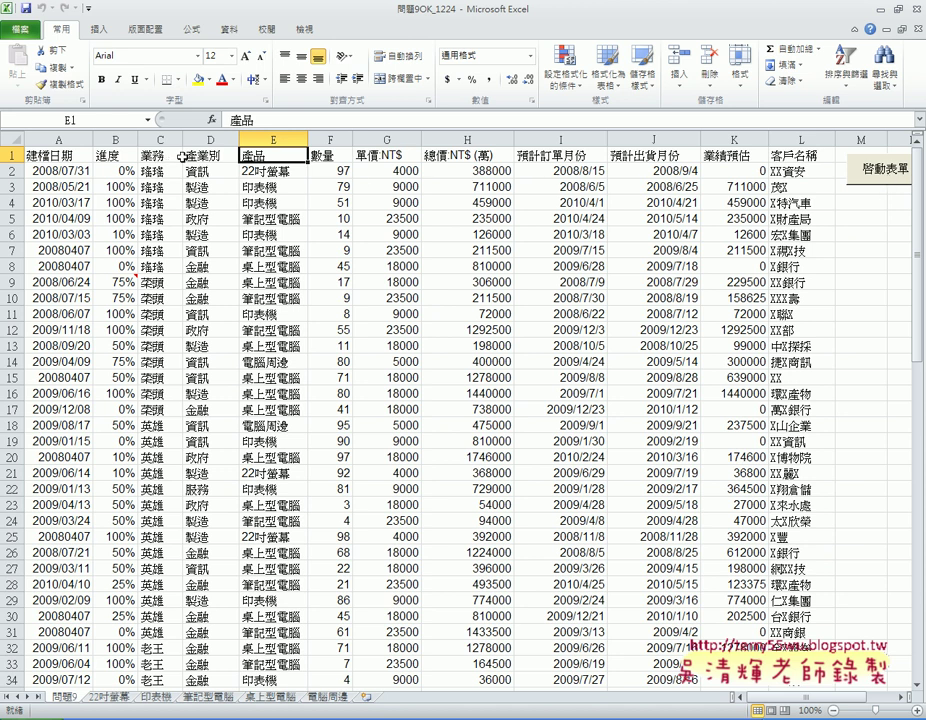
- Launch the 快速分類範例 form, reposition it, and choose 業務 as the classification field
left_click(866, 169)
left_click_drag(460, 298, 480, 215)
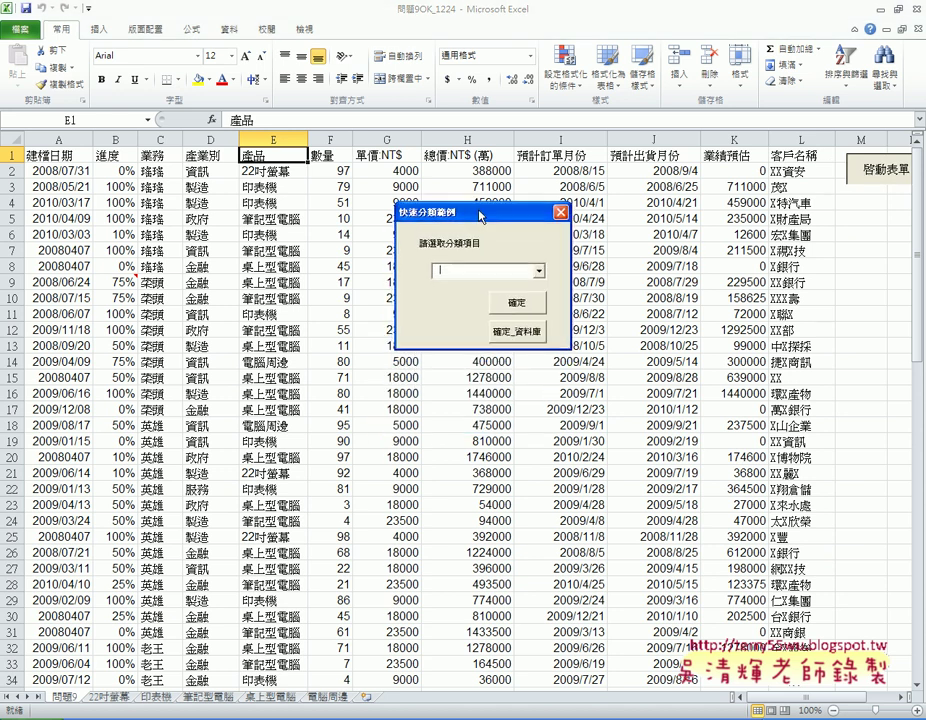
left_click(539, 272)
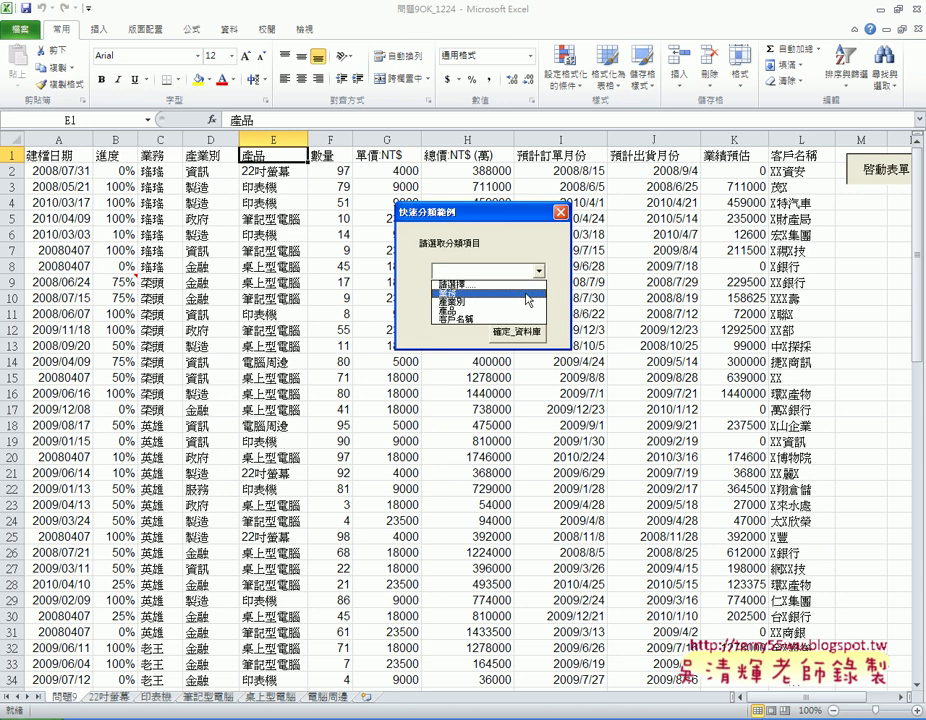
left_click(527, 296)
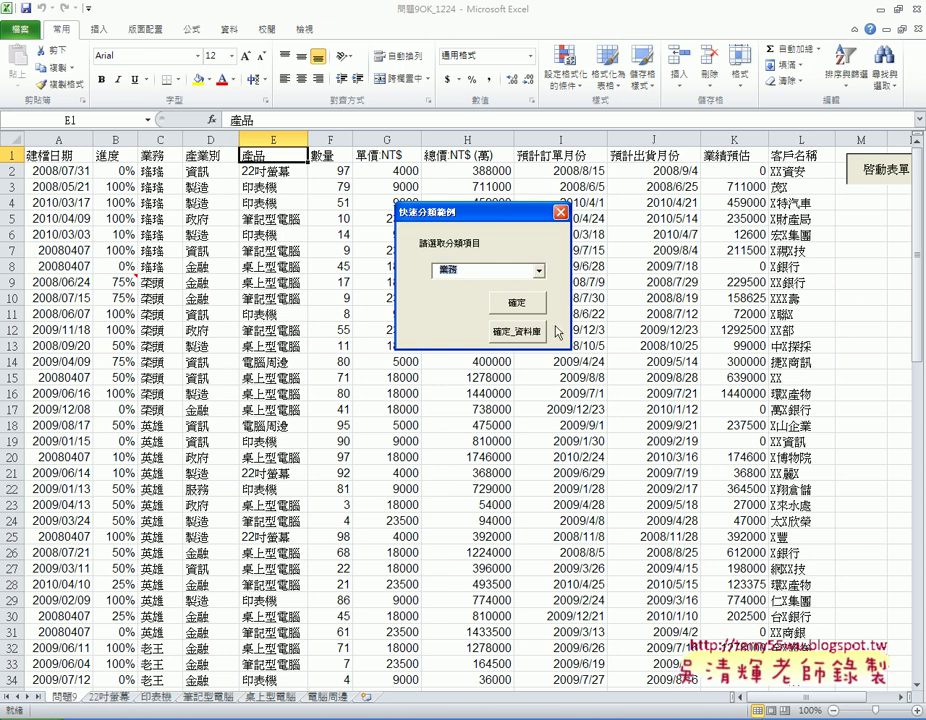
- Confirm the form to create sheets 瑤瑤, 榮頭, 英雄, 老王, 小張 and 小米
left_click(518, 307)
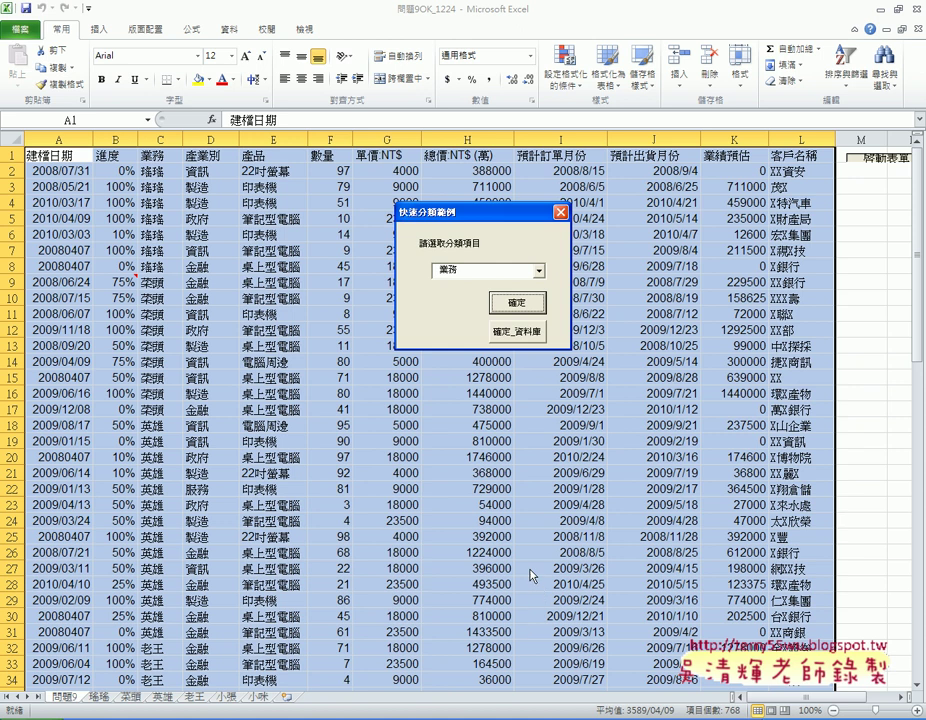
- Change the 快速分類範例 classification item from 業務 to 產業別
left_click(539, 271)
left_click(520, 301)
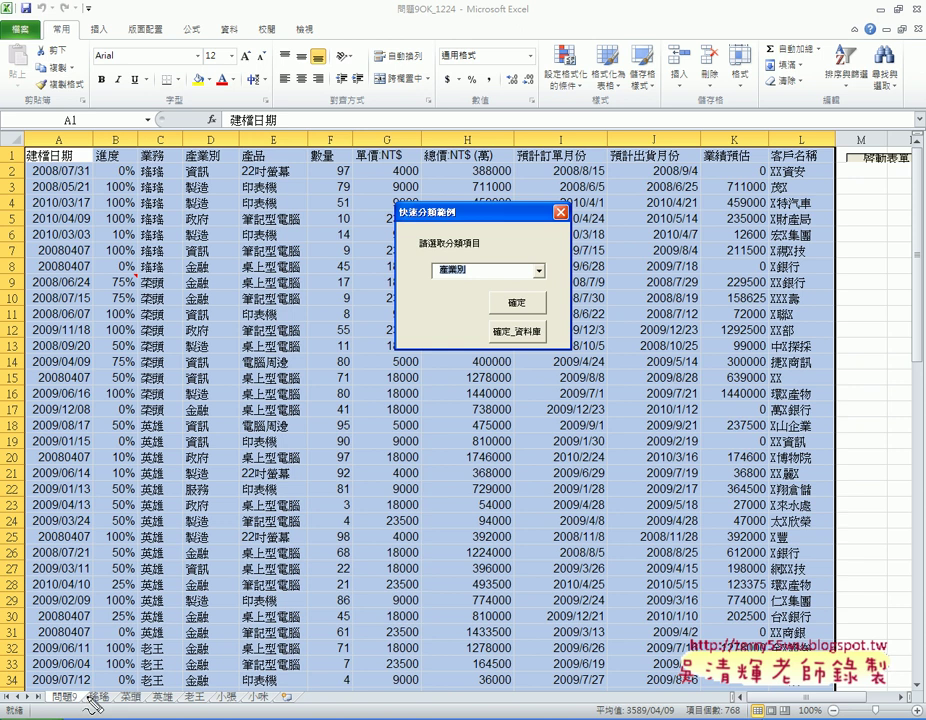
mouse_move(92, 706)
left_mouse_down()
mouse_move(285, 712)
mouse_move(95, 694)
left_mouse_up()
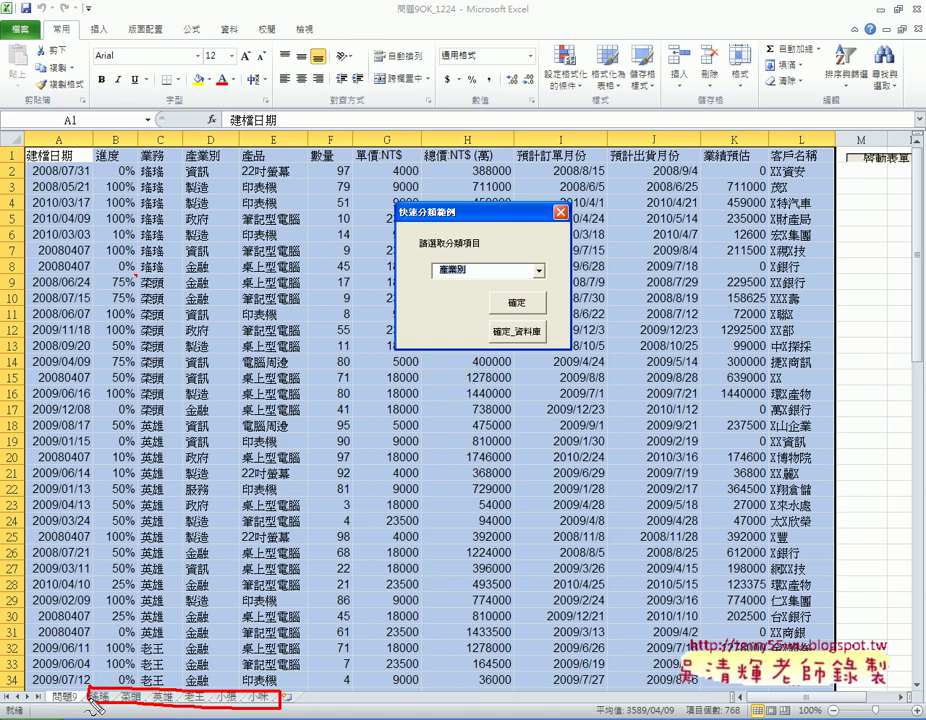
left_click_drag(90, 688, 76, 708)
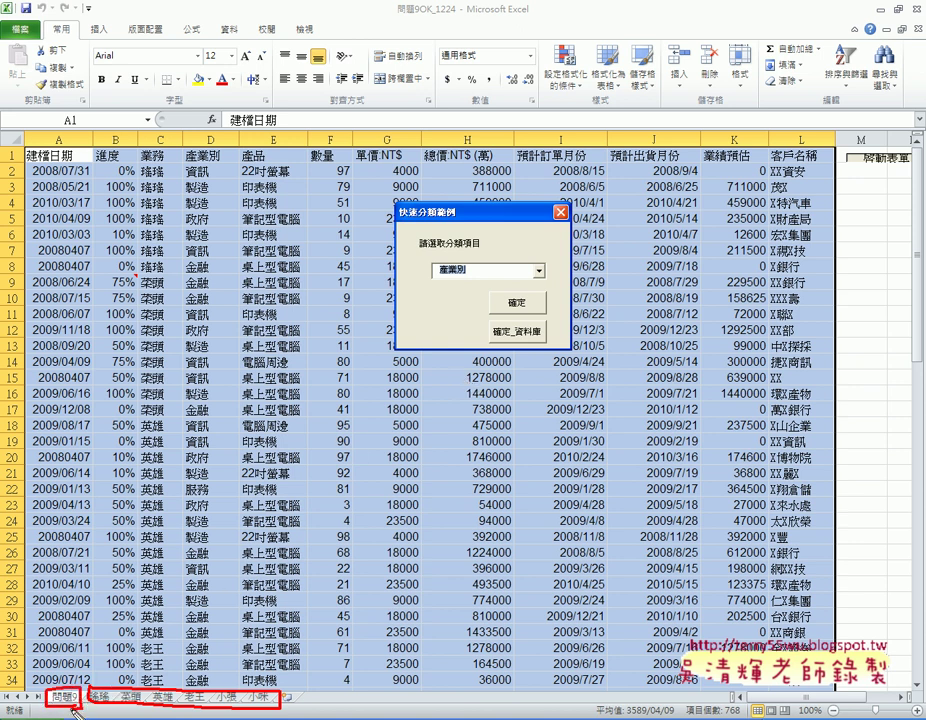